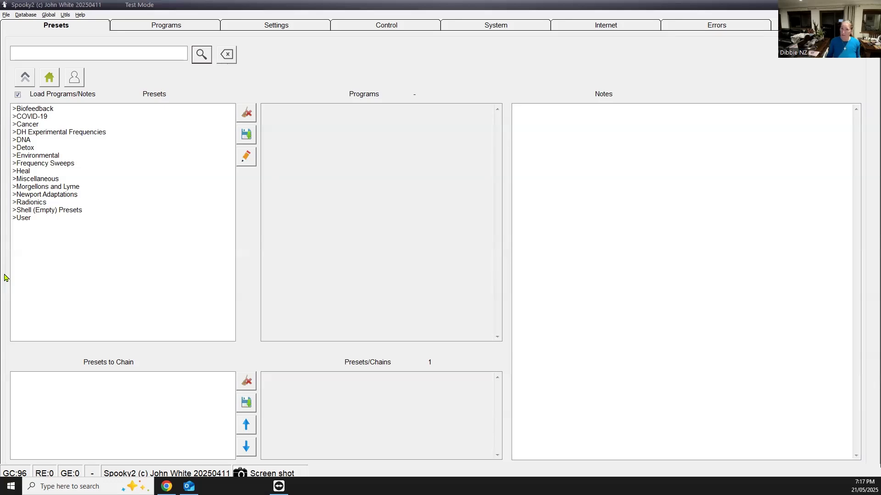
Load the MW Emulate (P) - BY preset from the Plasma folder of Shell (Empty) Presets
click(53, 211)
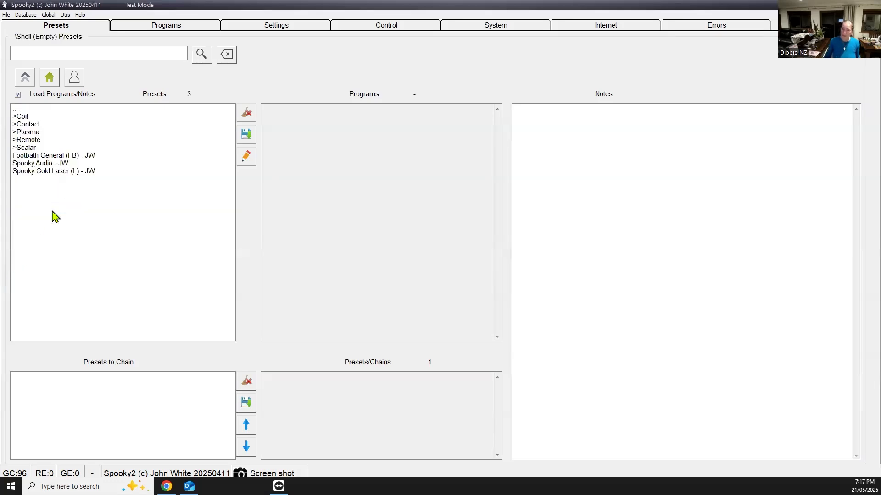
click(36, 133)
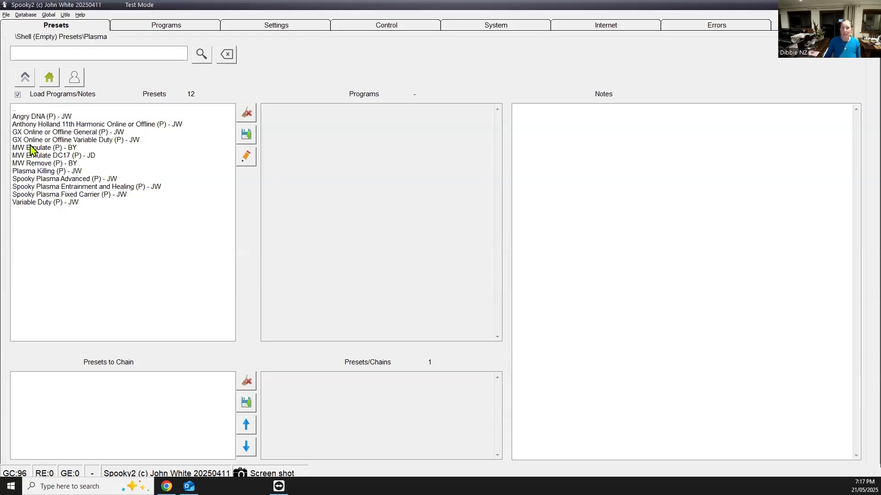
click(31, 148)
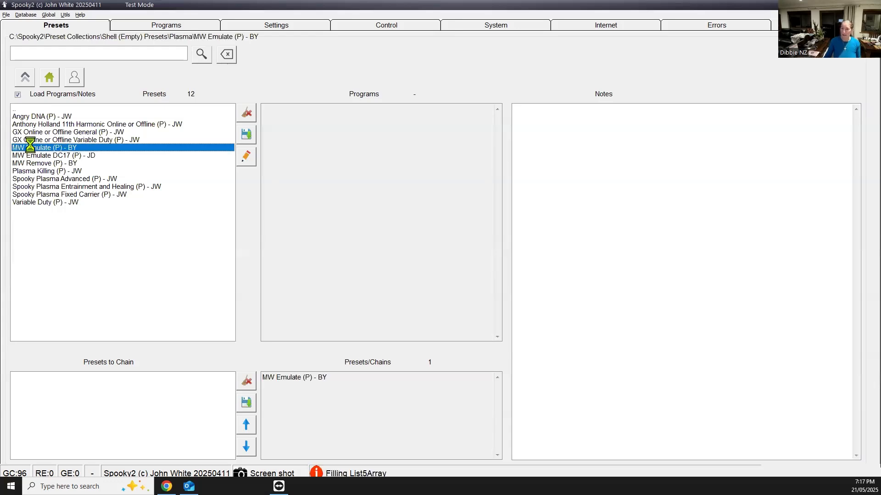
click(34, 155)
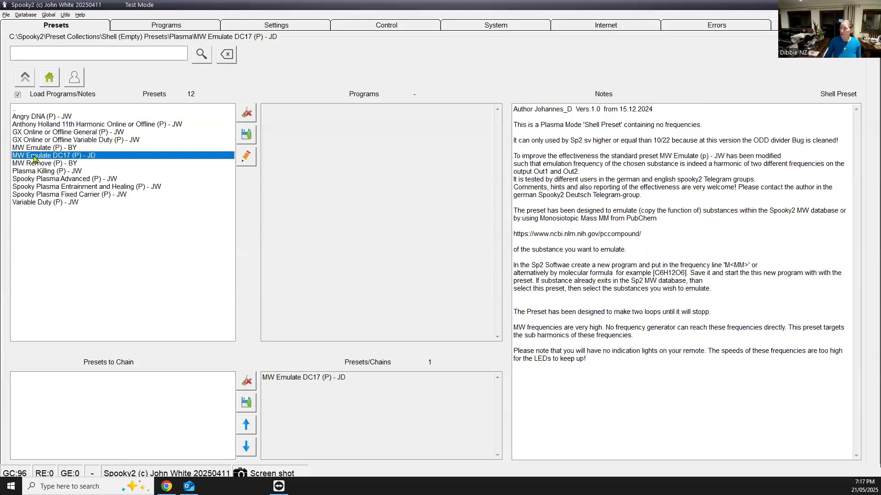
click(36, 148)
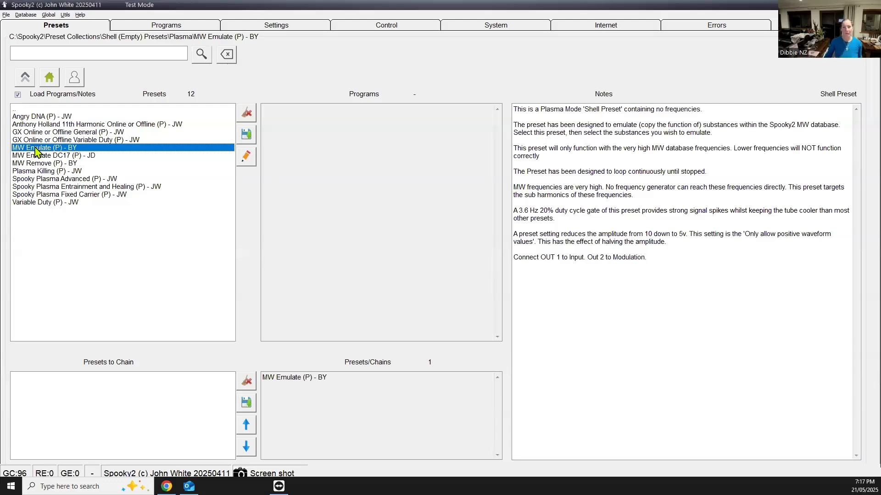
Limit the program list to the MW database only, with all other databases deselected
click(142, 27)
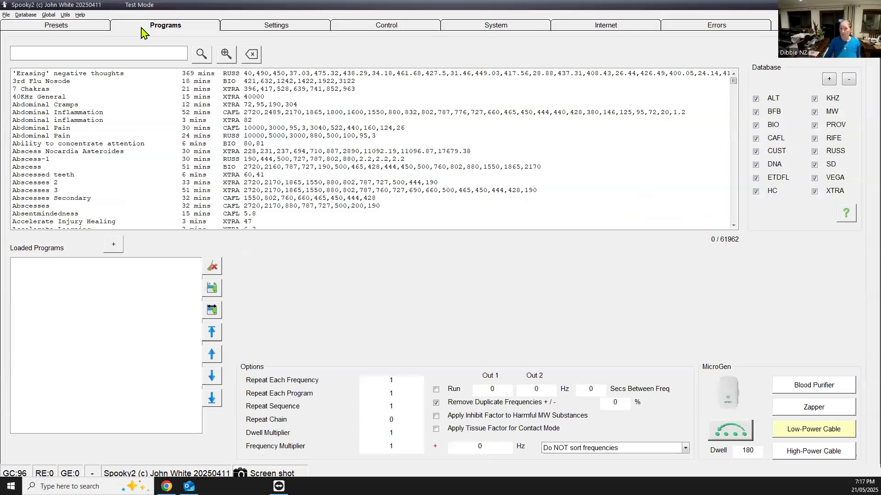
click(849, 81)
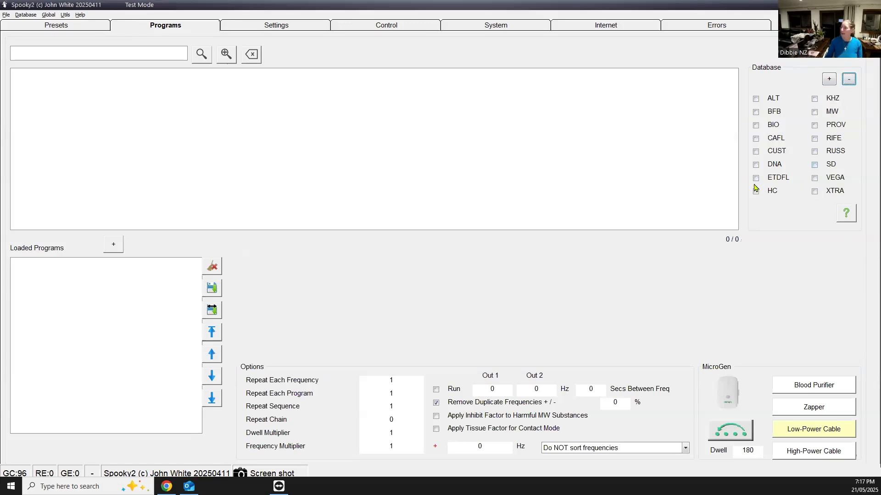
click(814, 112)
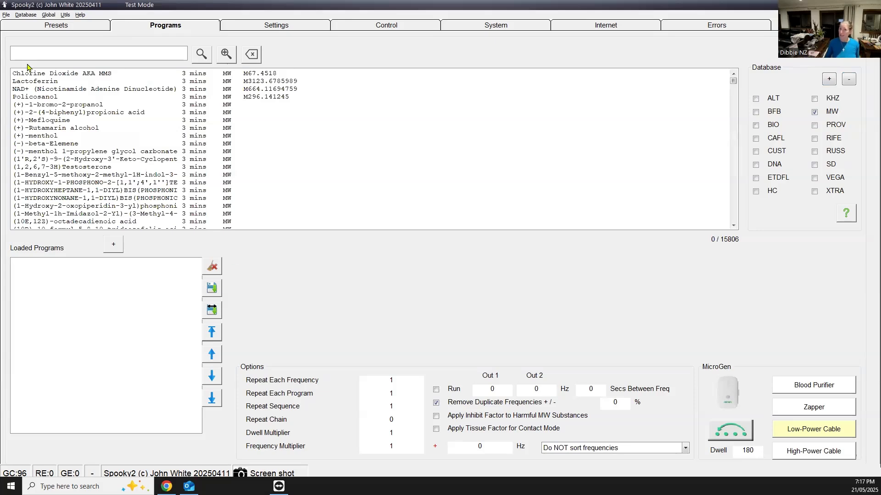
Search the programs for "ascorbic" and add Ascorbic acid to the loaded programs
click(37, 54)
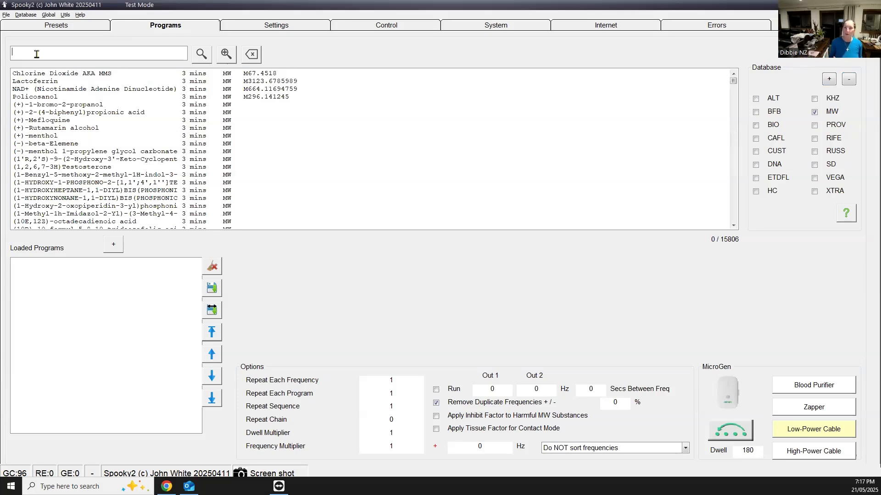
text(ascorbic)
key(Return)
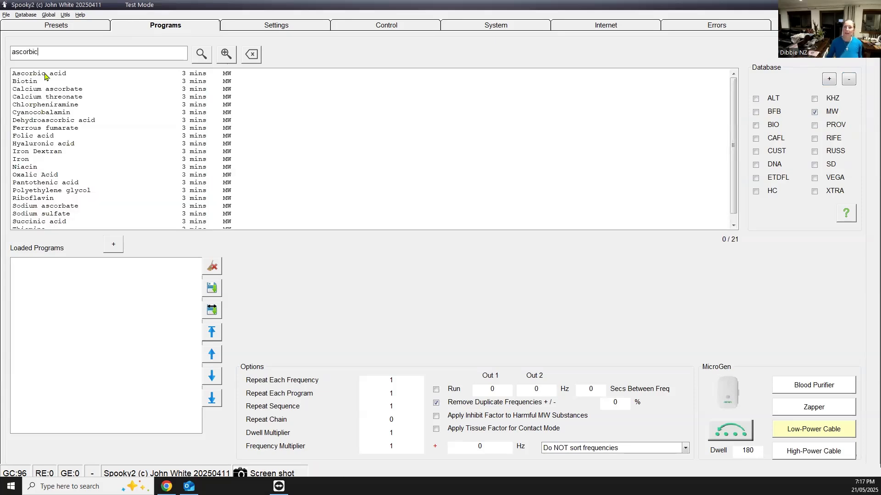
double_click(46, 75)
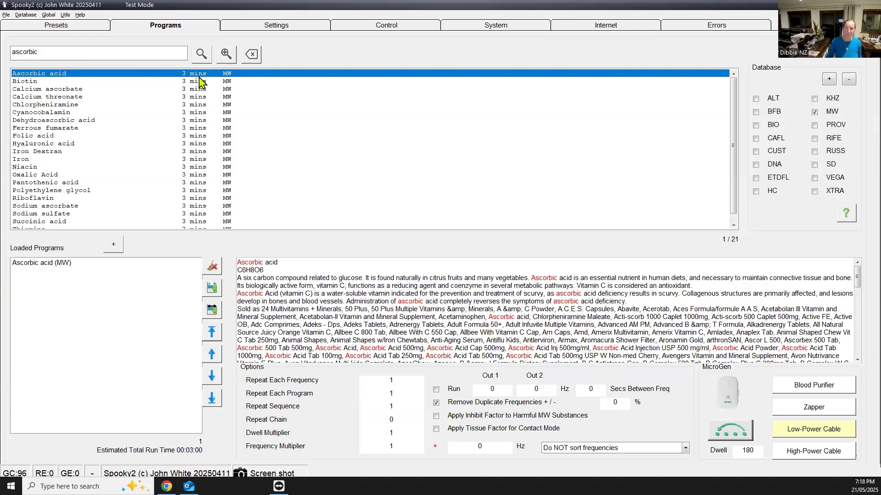
Search the programs for "ivermec" and add Ivermectin to the loaded programs
double_click(79, 52)
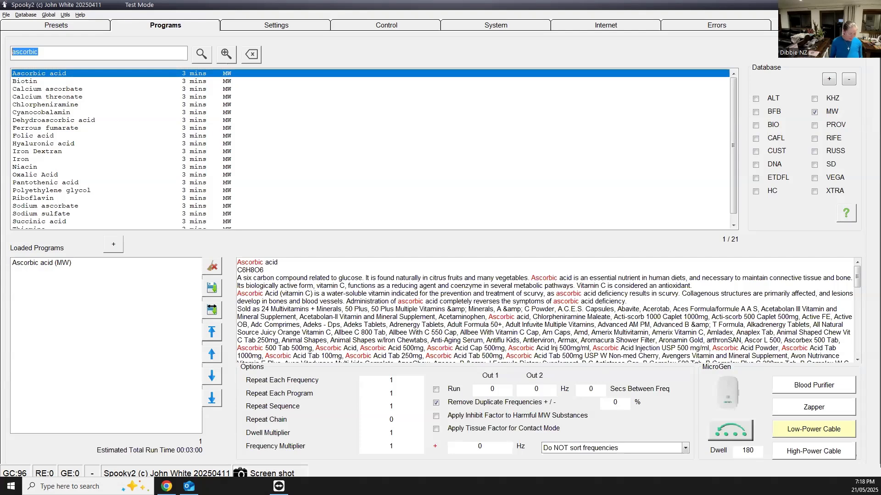
text(ivermec)
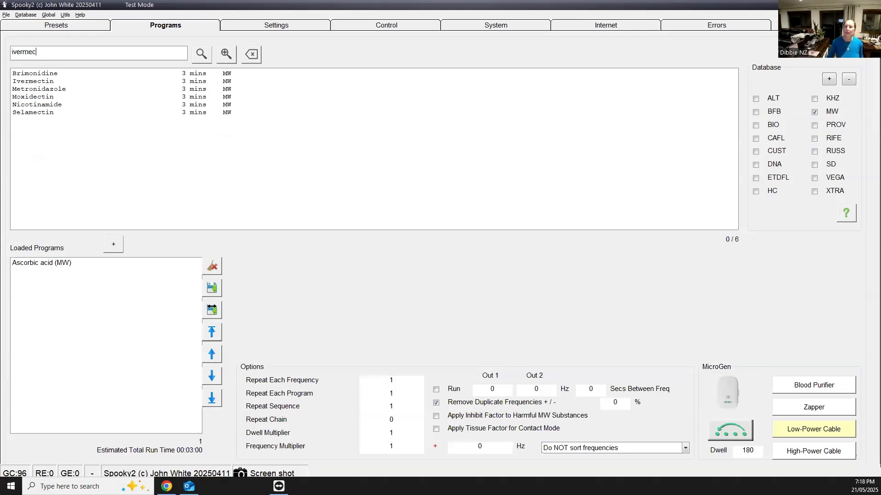
double_click(47, 81)
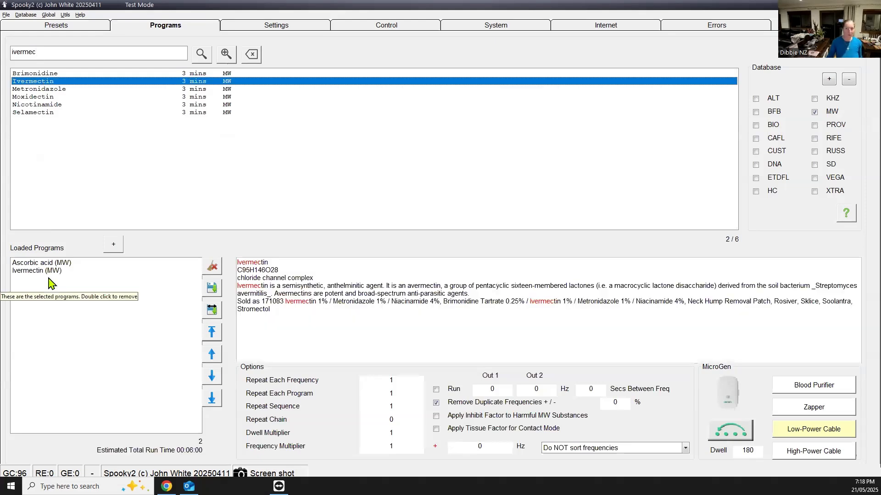
Search the programs for "fenben" and add Fenbendazole to the loaded programs
double_click(25, 52)
text(fenben)
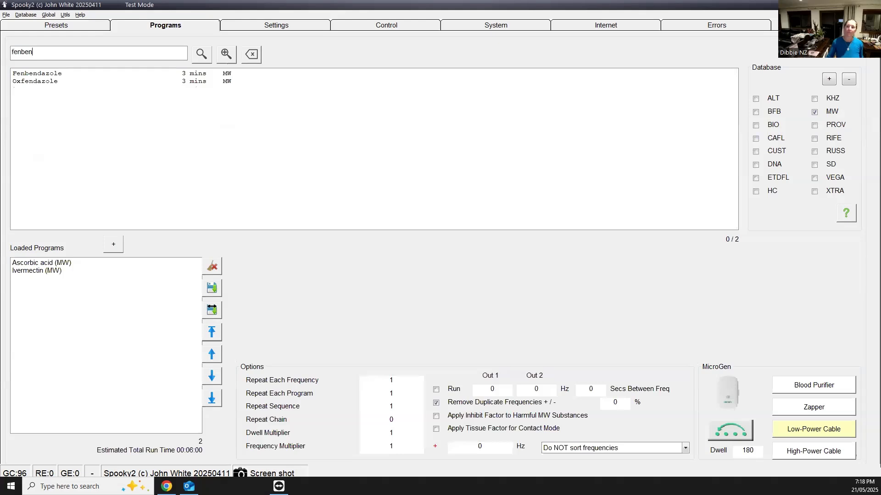
double_click(49, 77)
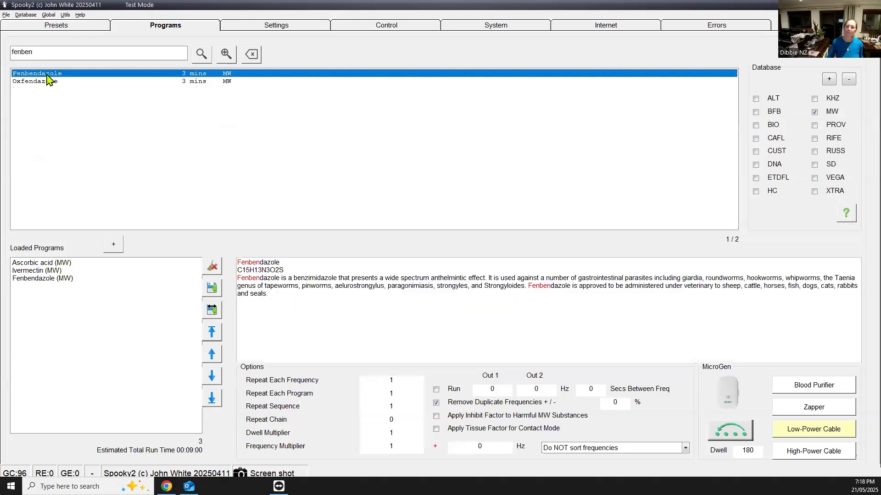
Search the programs for "turmer" and add Curcumin to the loaded programs
click(47, 52)
text(turmer)
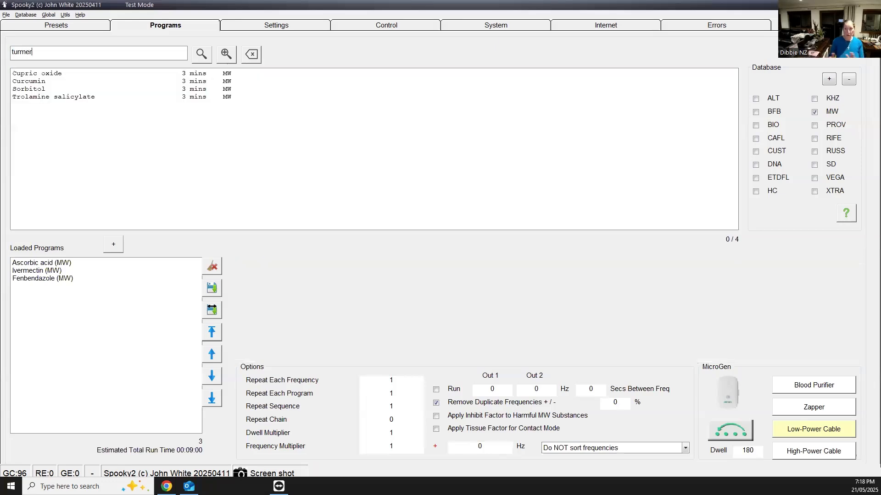
double_click(37, 82)
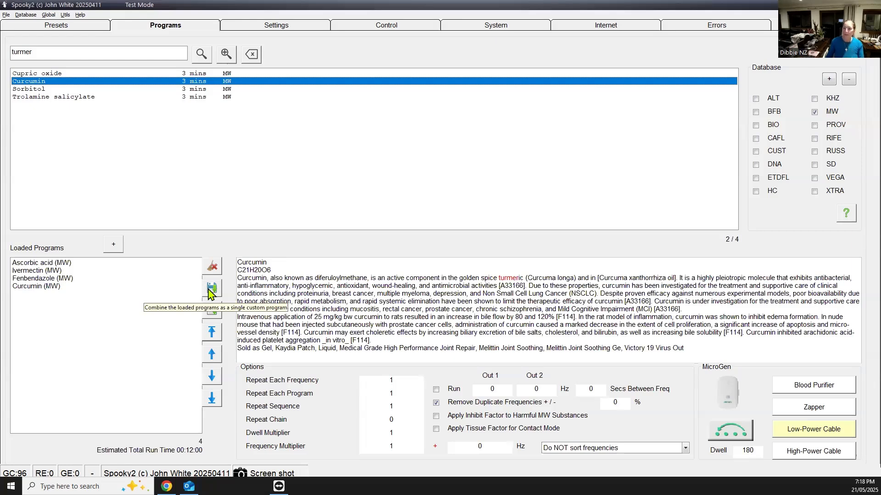
Save the preset with its loaded programs in the User folder as "PLASMA - MW Emulate - Anticancer"
click(51, 27)
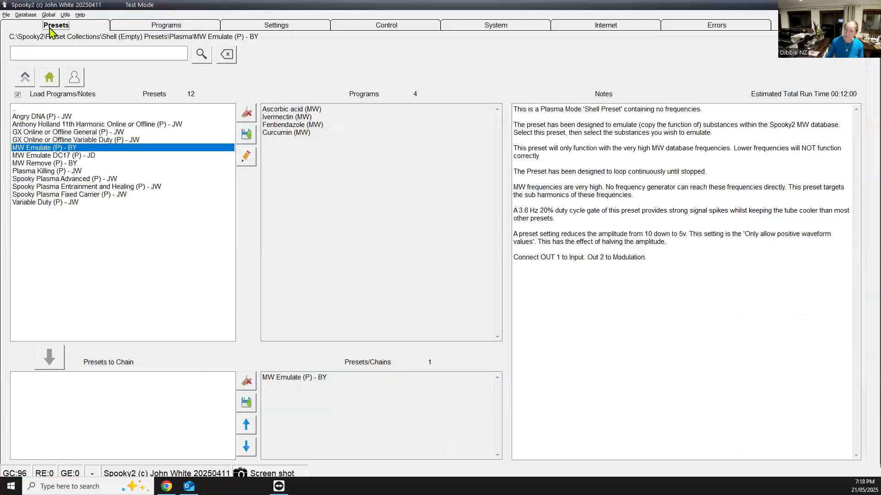
click(246, 136)
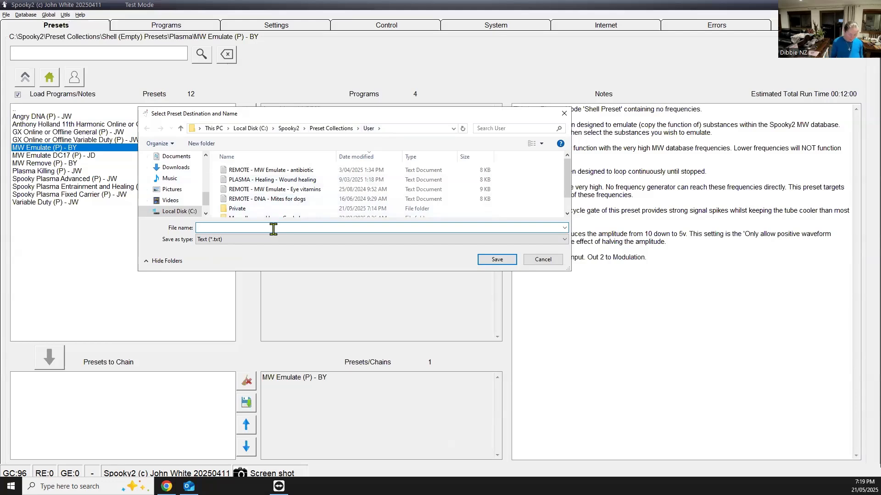
text(PLASMA)
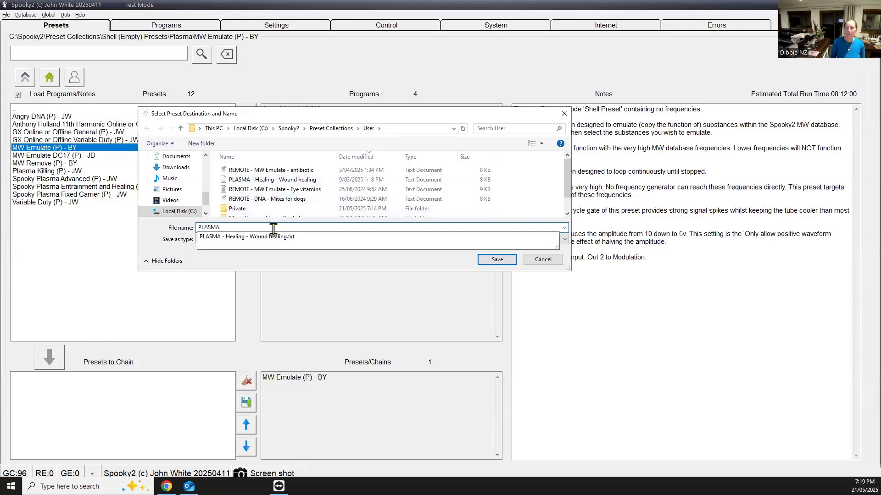
text( - MW Emulate)
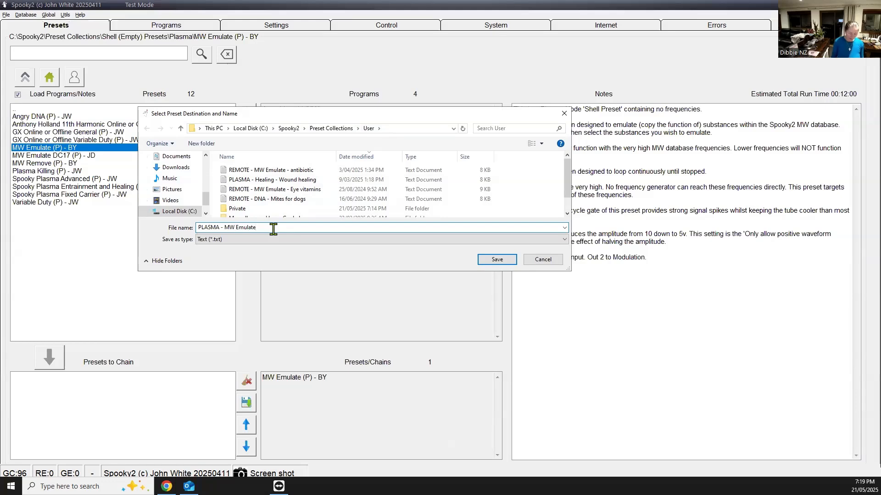
text( - Anticancer)
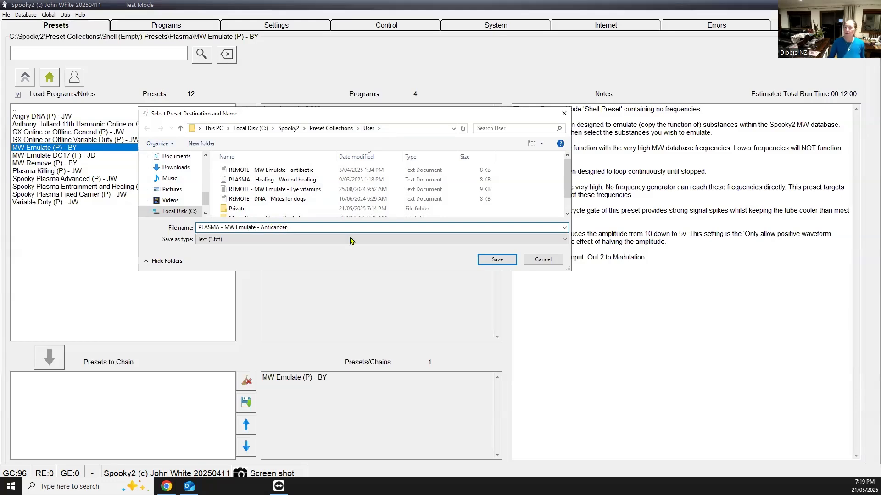
click(483, 261)
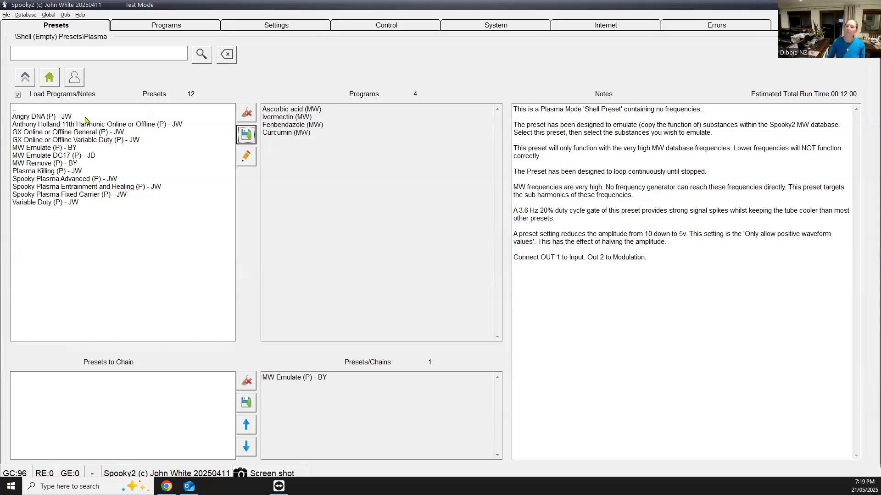
Load the saved PLASMA - MW Emulate - Anticancer preset from the User preset collection
click(51, 80)
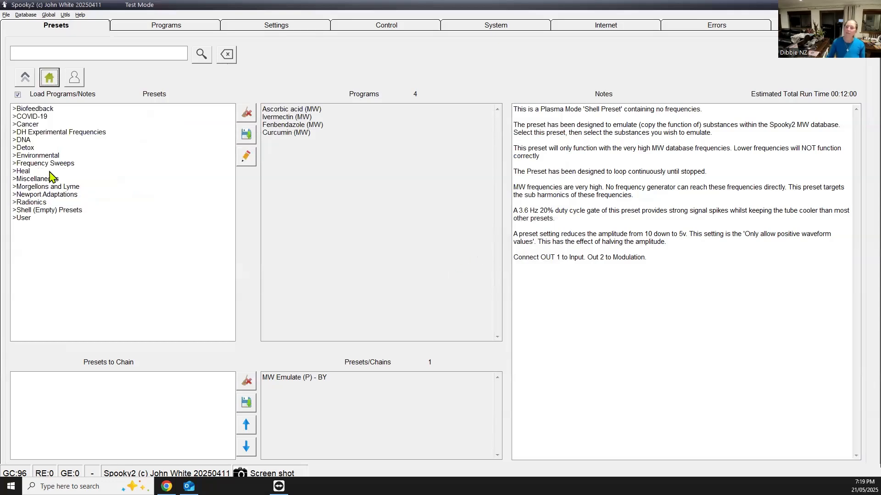
double_click(24, 217)
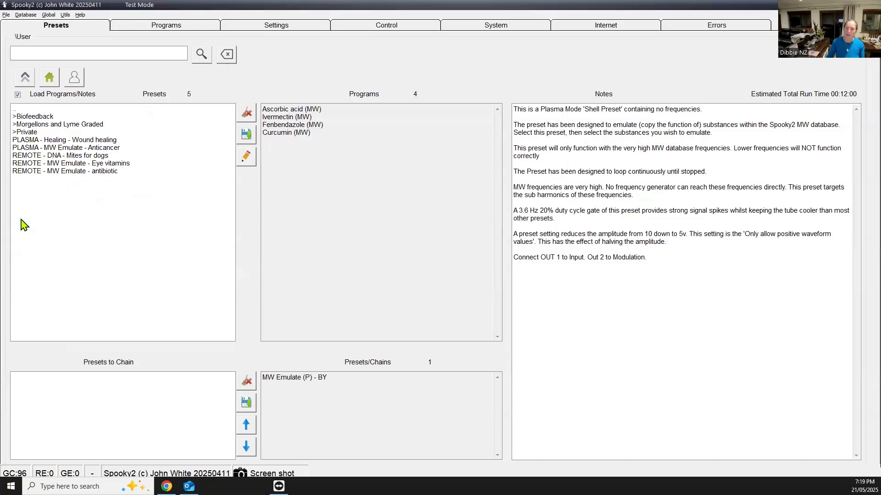
click(40, 149)
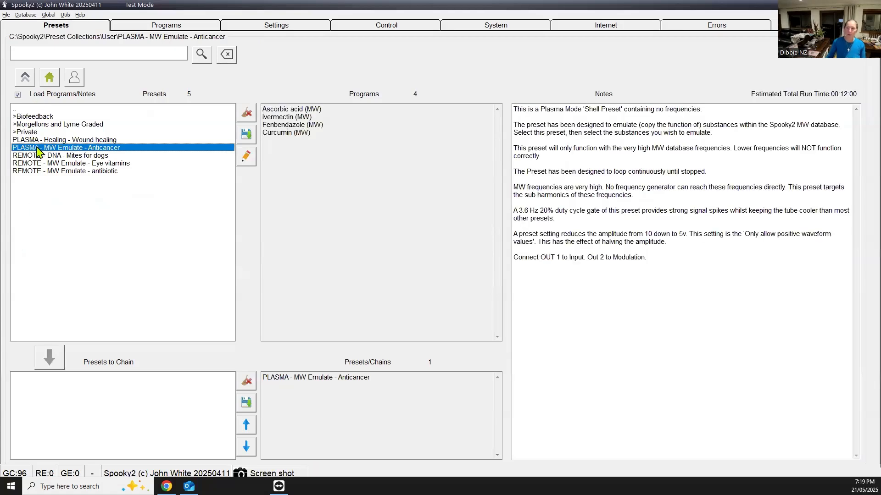
Set the Repeat Chain option for the loaded programs to 6
click(183, 25)
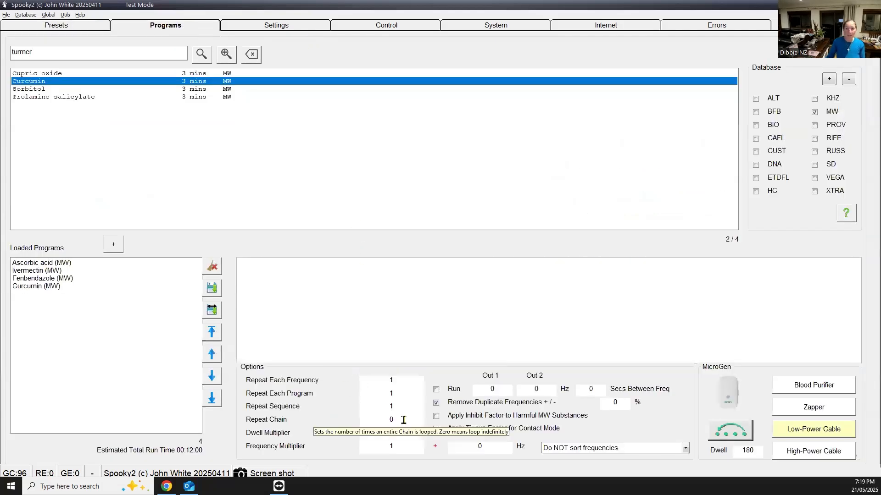
drag(403, 420, 364, 419)
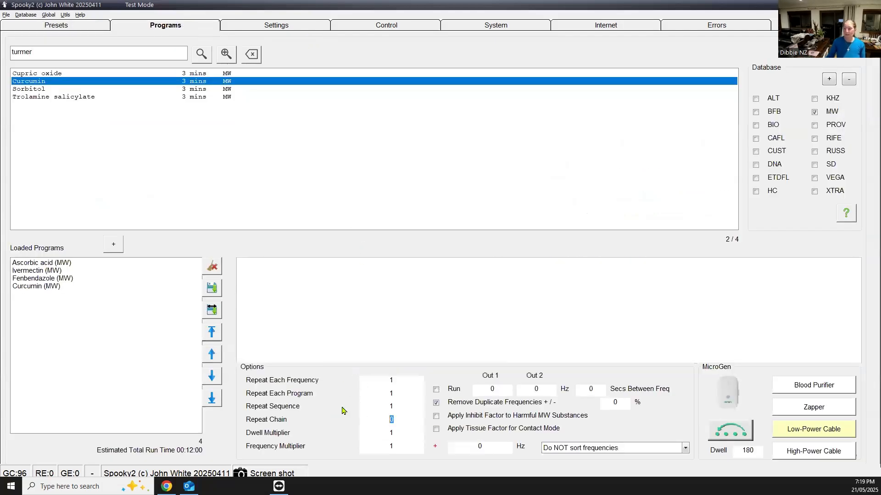
text(6)
Run the Anticancer preset on generator 1, and stop the generator again
click(370, 29)
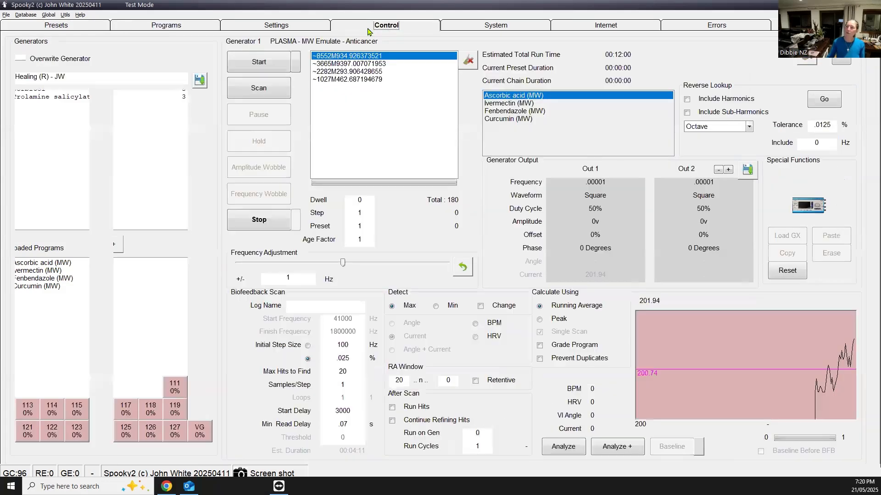
click(23, 104)
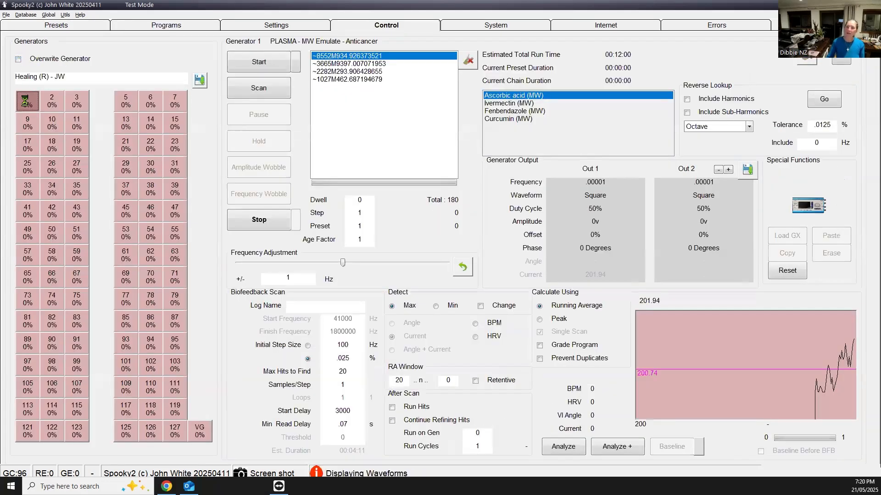
click(265, 68)
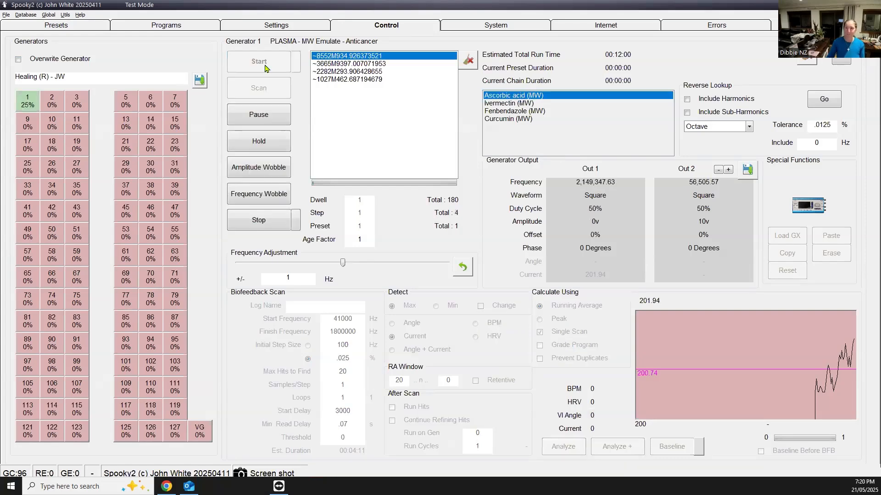
click(250, 222)
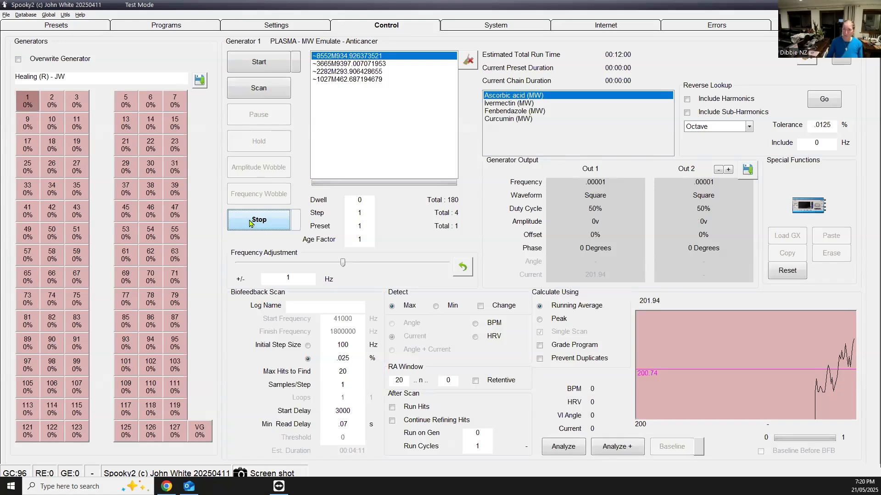
Load the MW Emulate (R) - JW shell preset from the Remote folder of the Shell (Empty) Presets collection
click(65, 29)
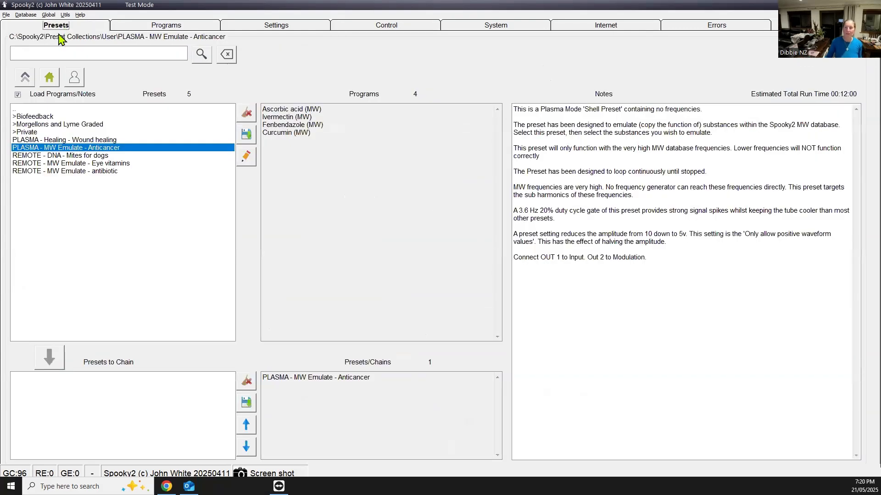
click(50, 77)
double_click(40, 214)
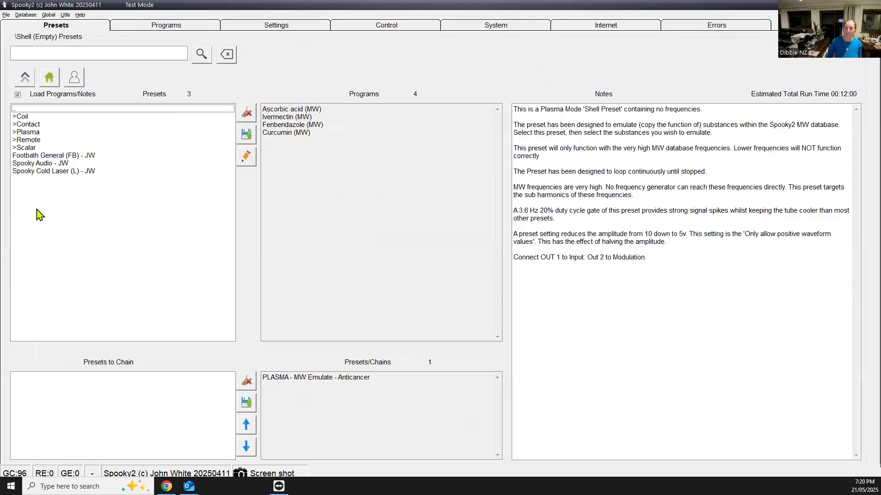
double_click(24, 141)
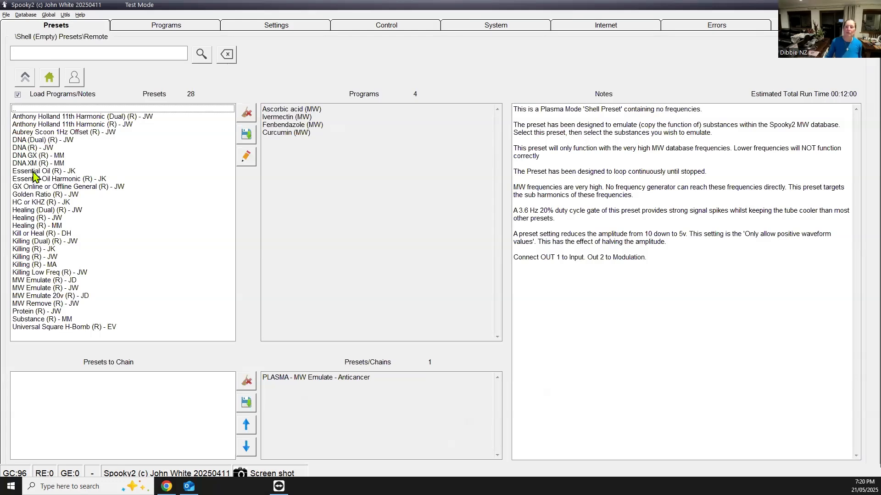
click(40, 288)
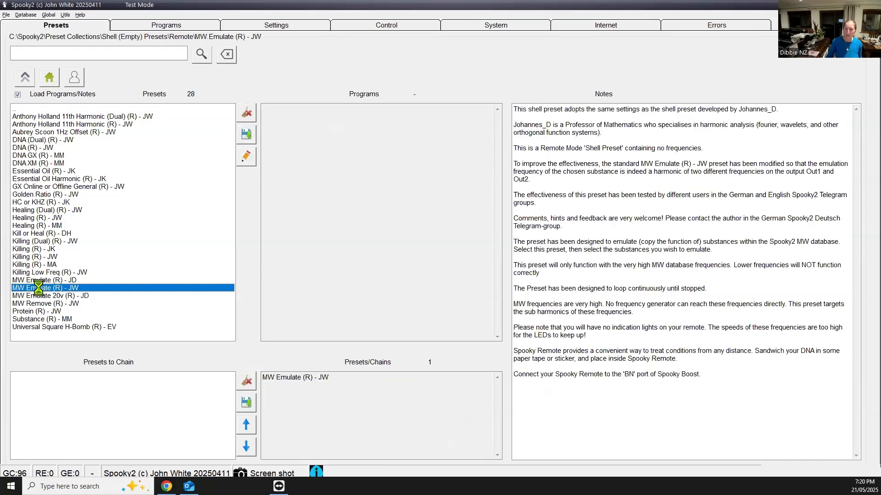
Add Curcumin to the loaded programs, and search the MW database for "ascorb" to add Ascorbic acid
click(153, 25)
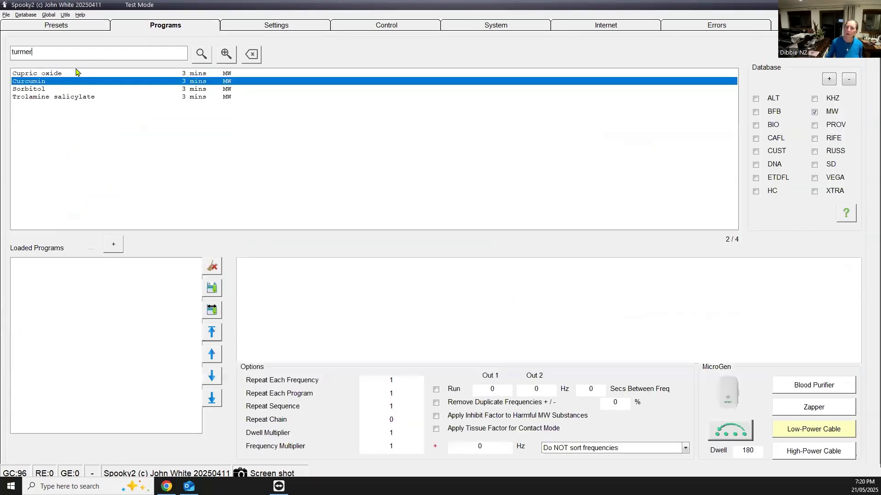
double_click(43, 81)
double_click(43, 55)
text(v)
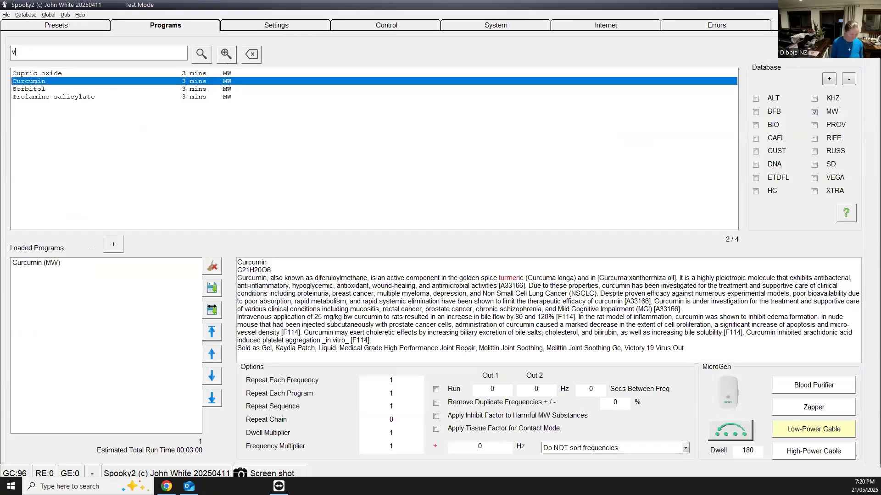
text(scorb)
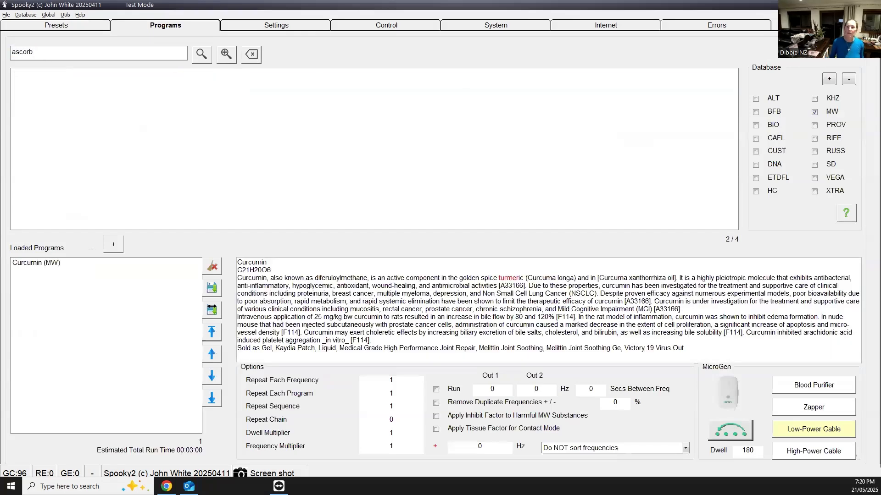
double_click(36, 89)
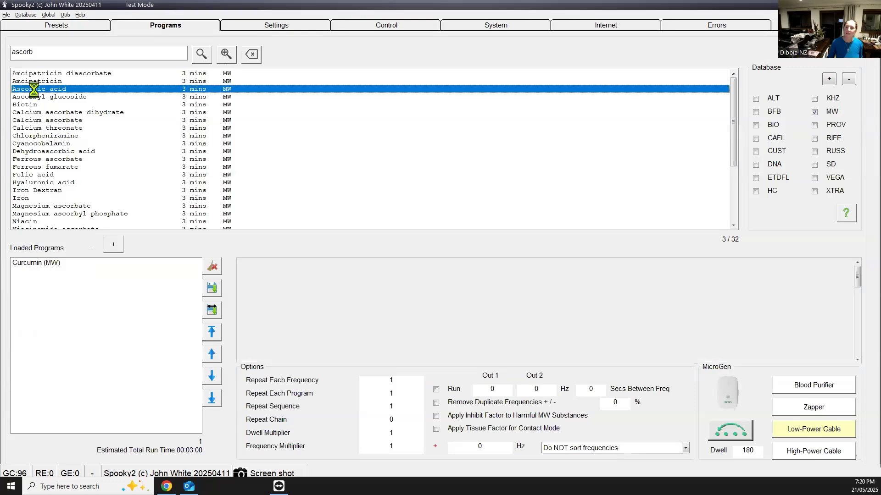
Search the MW database for "iverm" and add Ivermectin to the loaded programs
double_click(39, 52)
text(iver)
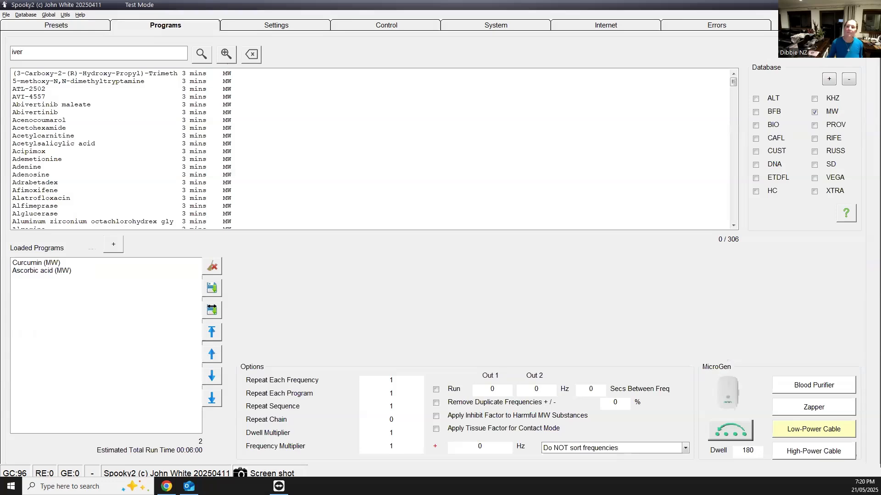
scroll(54, 178, down, 10)
scroll(54, 178, down, 8)
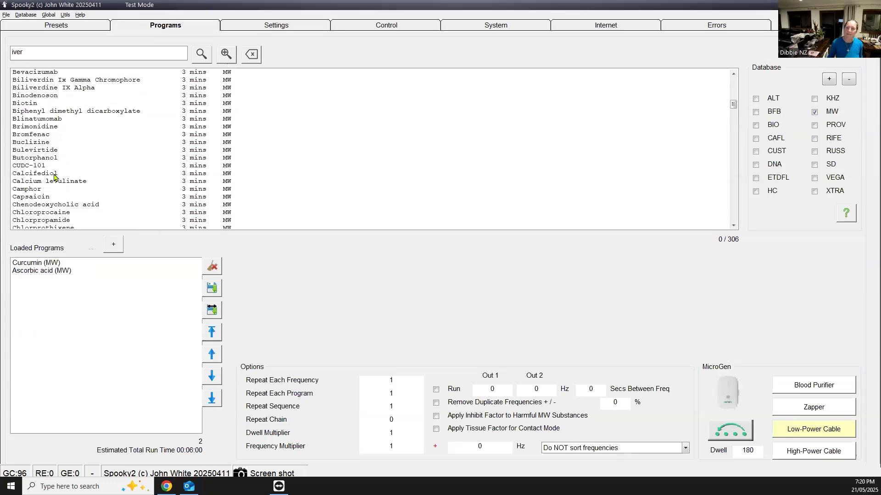
text(m)
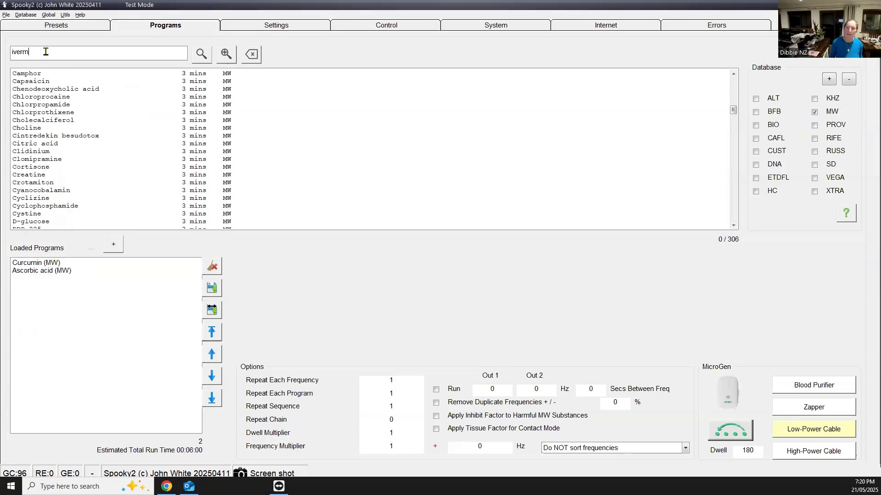
double_click(41, 84)
Search the MW database for "fenben" and add Fenbendazole to the loaded programs
double_click(40, 54)
key(BackSpace)
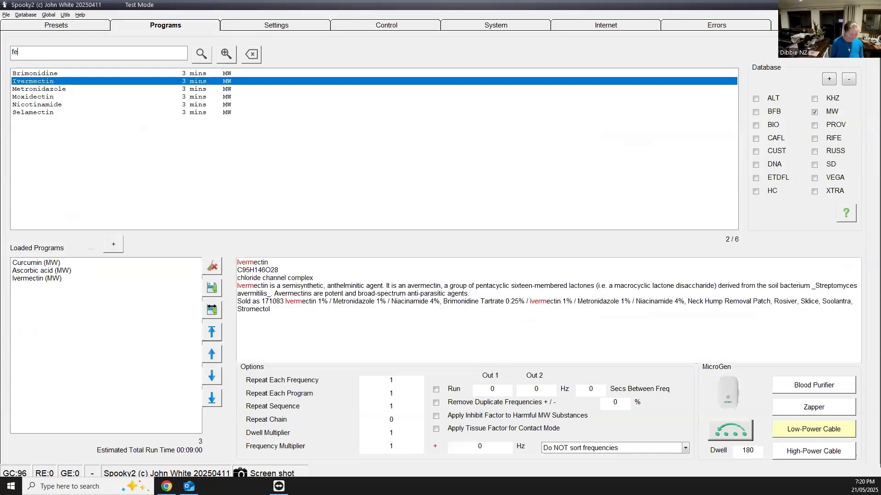
text(fenben)
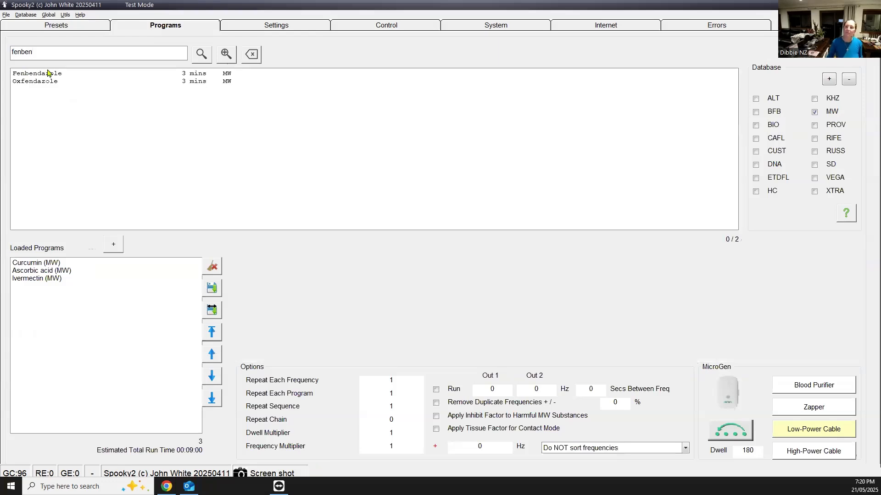
double_click(48, 74)
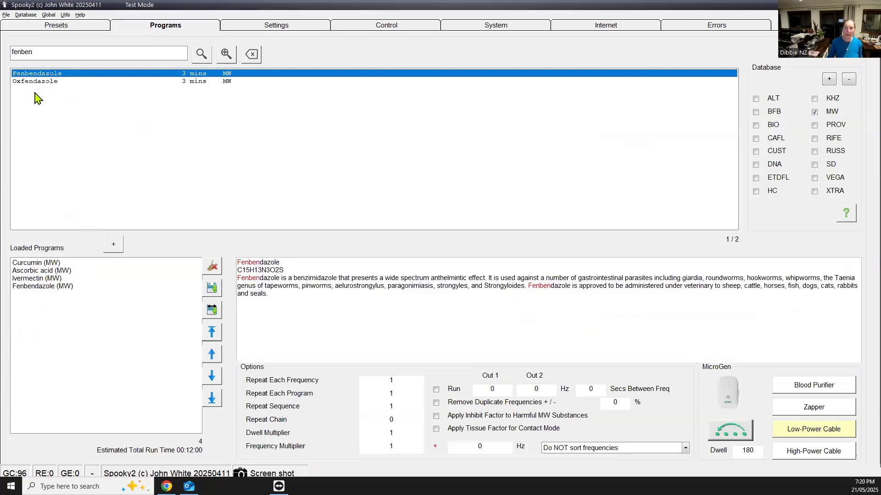
Save the remote preset with its loaded programs in the User folder as "REMOTE - MW Emulate - anticancer"
click(63, 29)
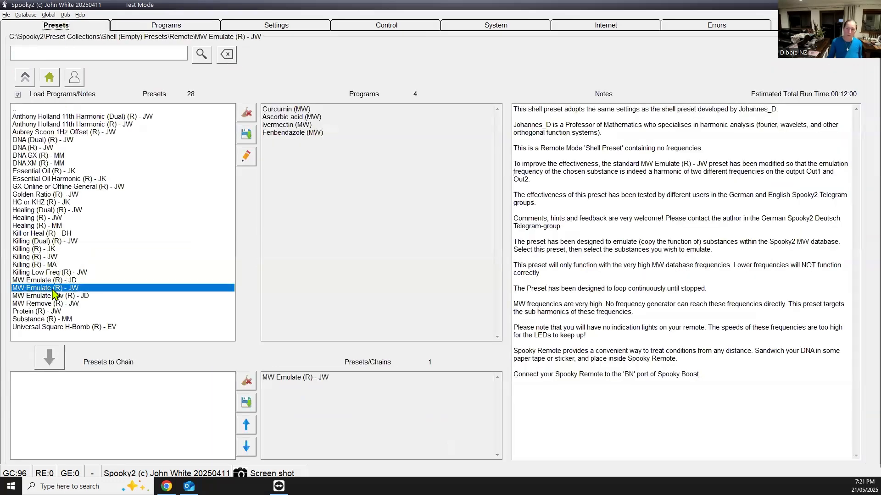
click(247, 134)
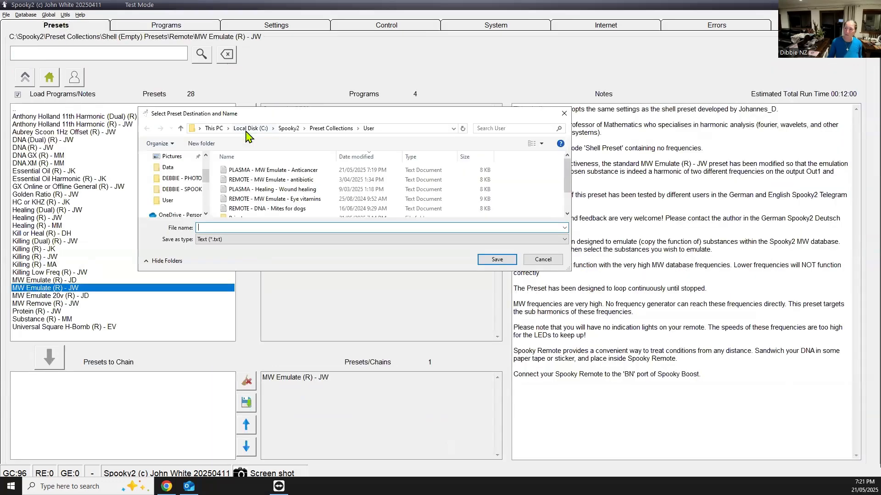
text(R)
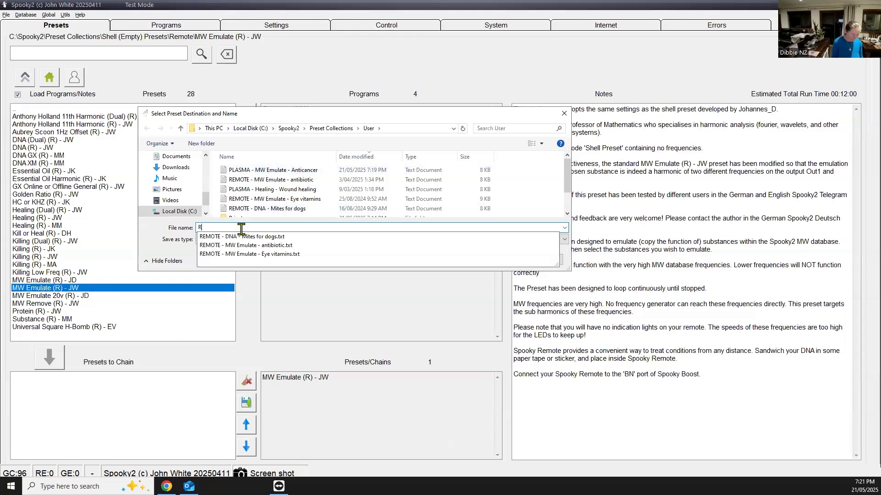
text(EMOTE - MW Emulate - )
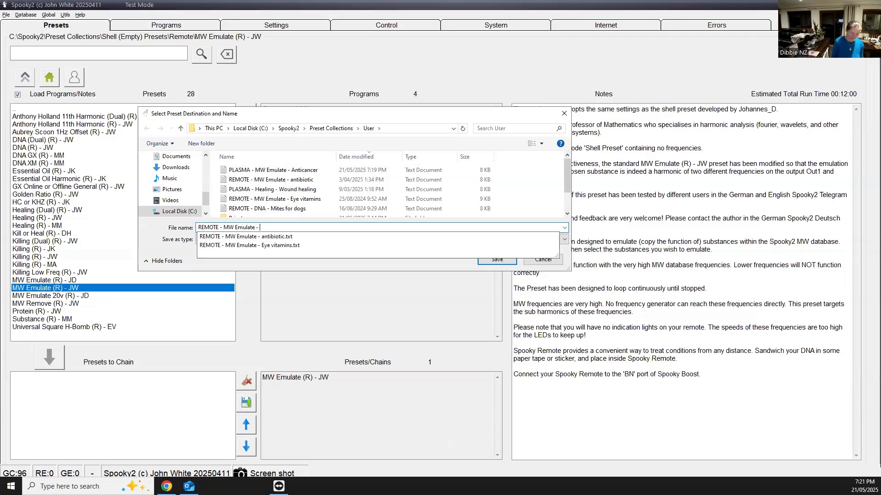
text(anticancer)
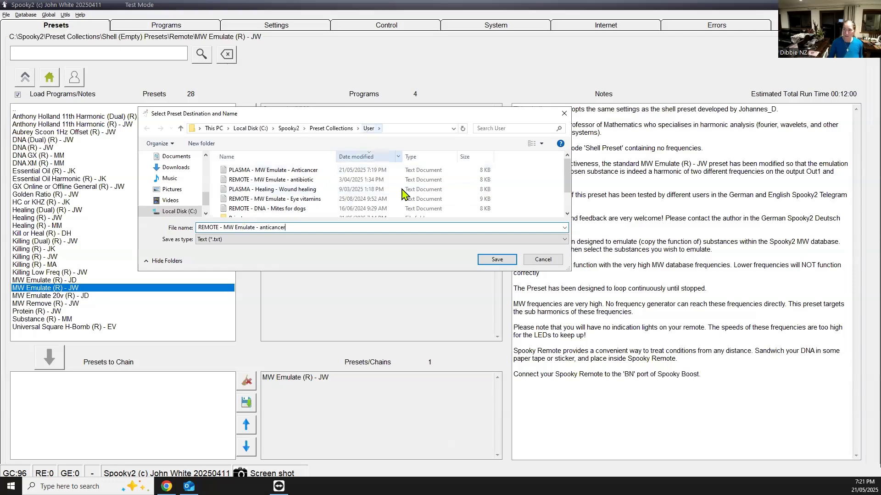
click(489, 260)
Load the saved PLASMA - MW Emulate - Anticancer preset from the User collection, followed by REMOTE - MW Emulate - anticancer
click(50, 78)
double_click(23, 218)
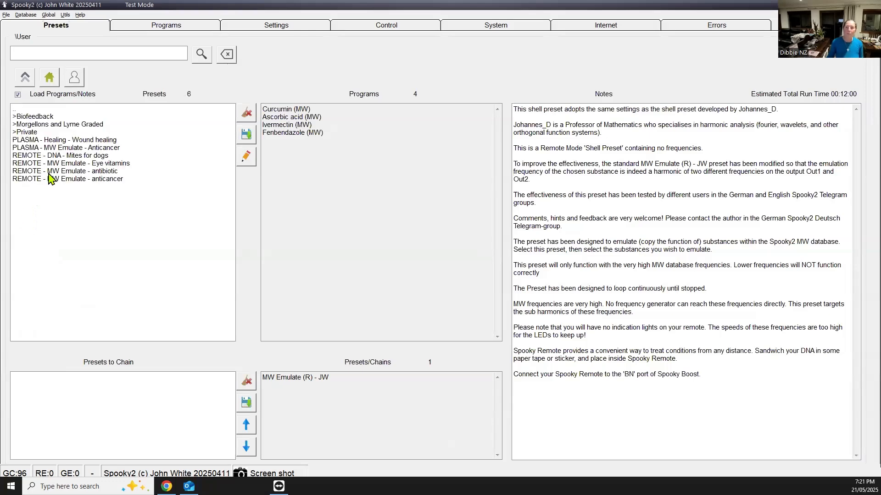
click(32, 148)
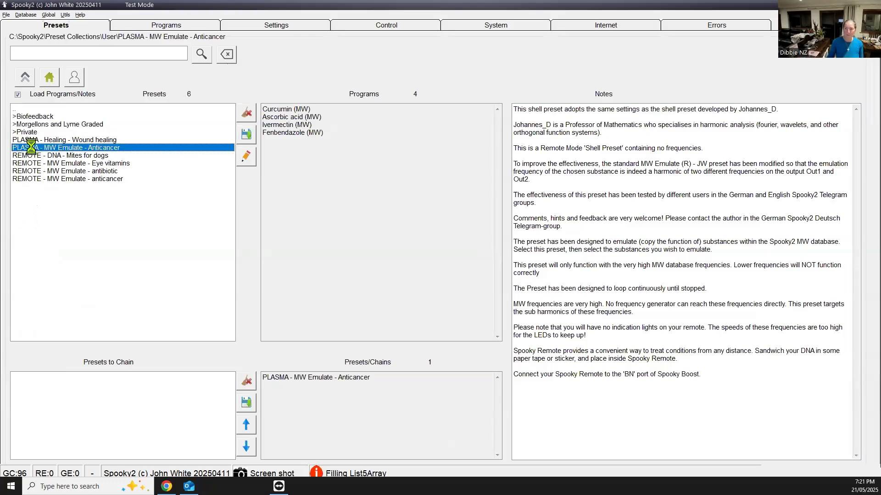
click(32, 181)
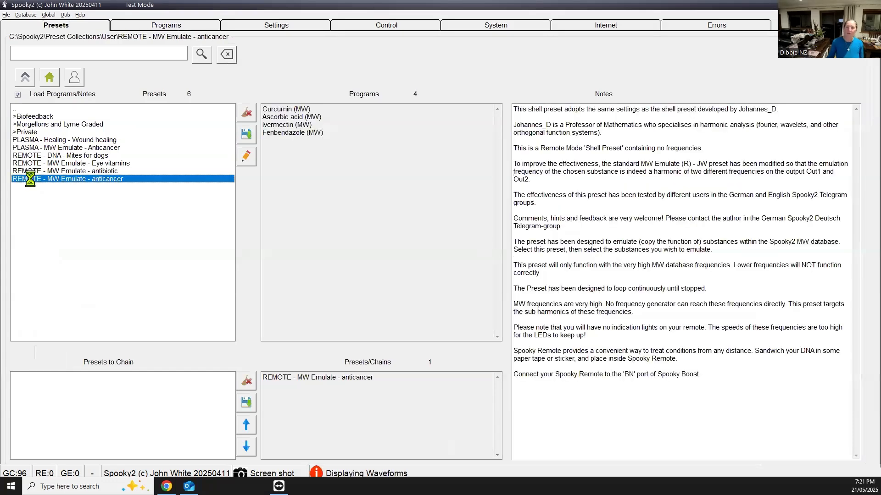